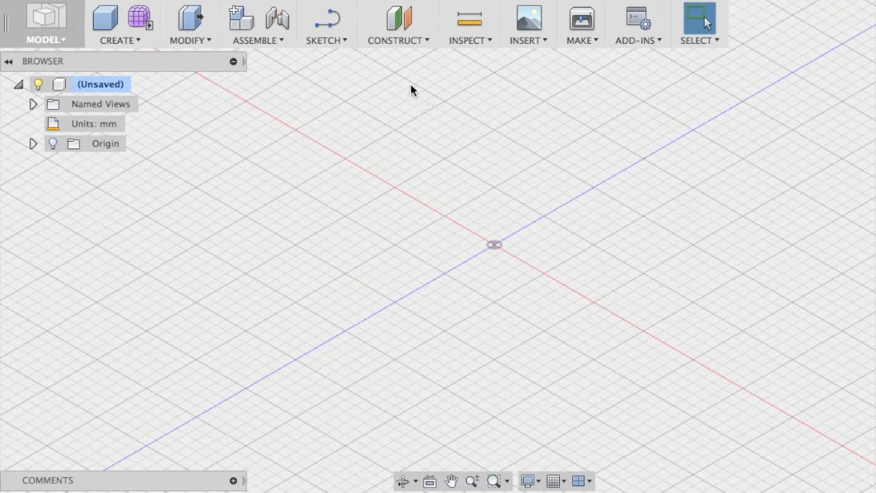
Start a new sketch on the vertical origin plane and pan to position the origin.
left_click(333, 40)
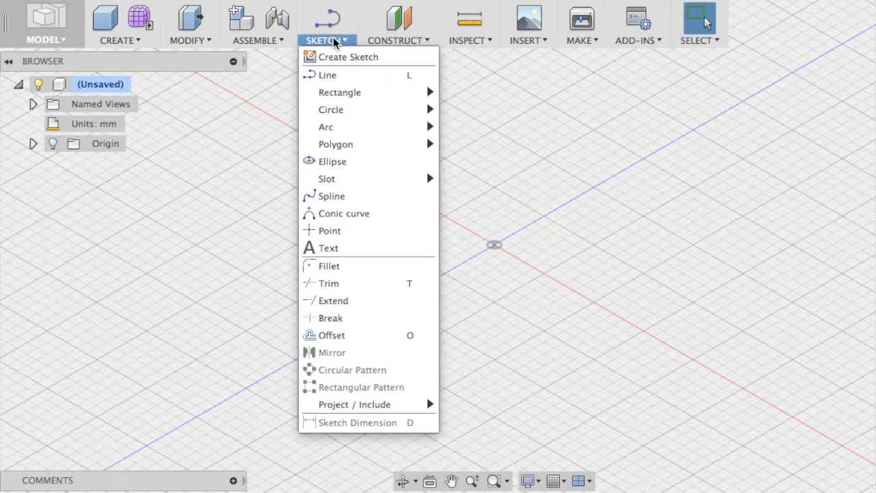
left_click(338, 58)
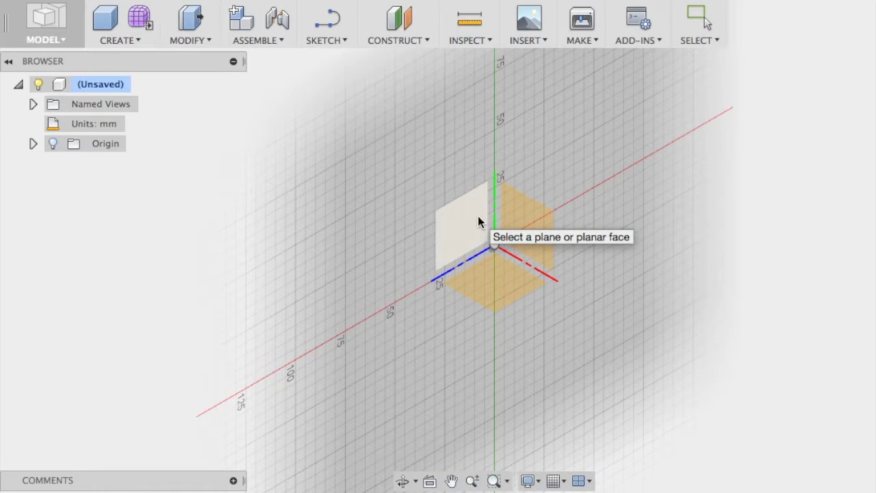
left_click(478, 215)
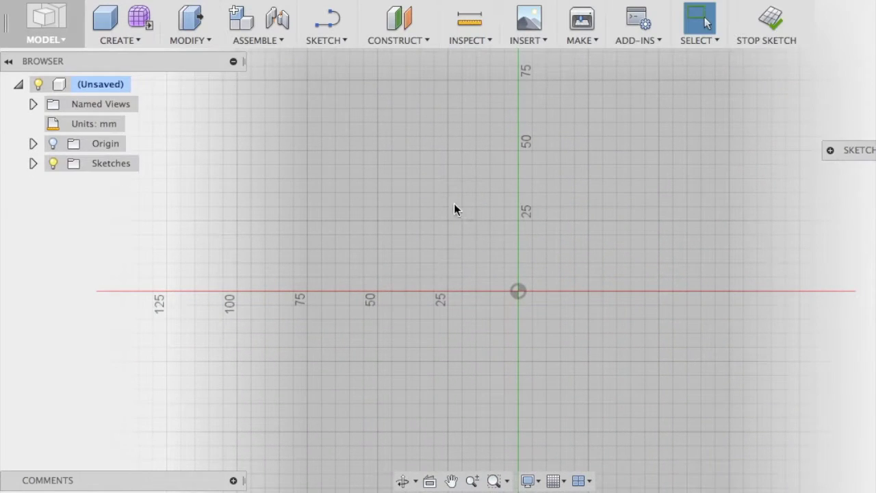
middle_click_drag(462, 192, 330, 277)
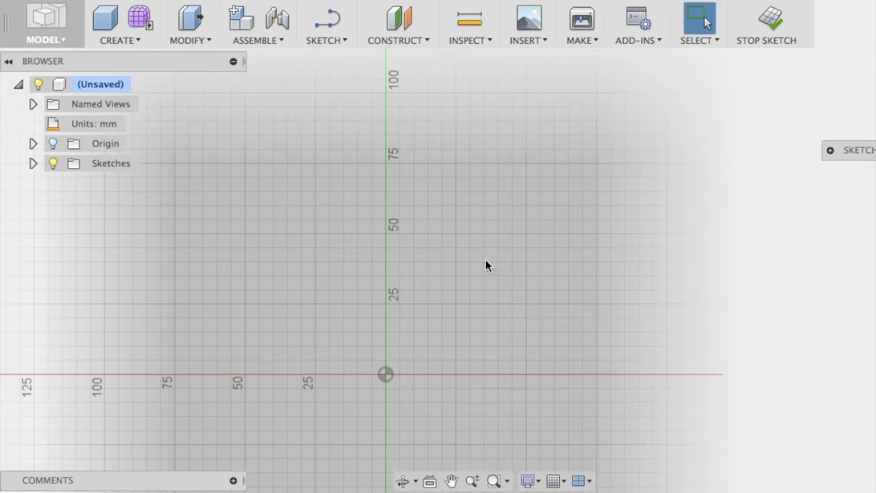
Draw a 13 mm horizontal line starting at the origin.
left_click(335, 39)
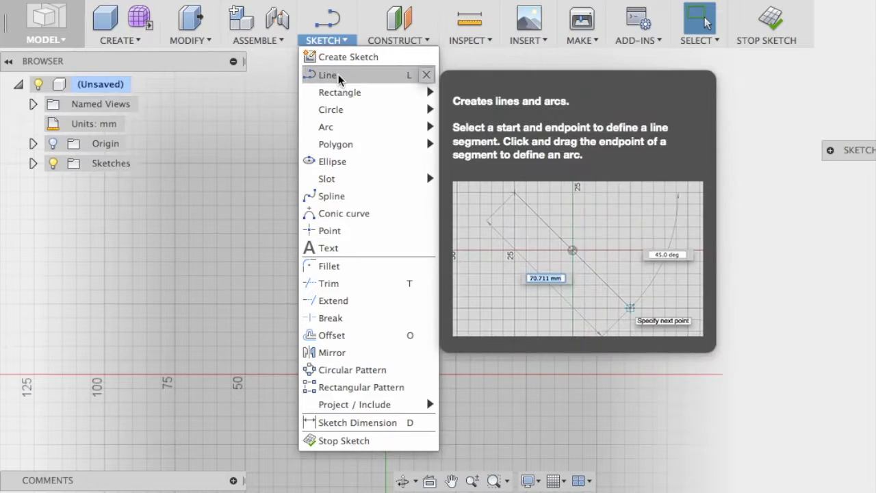
mouse_move(326, 127)
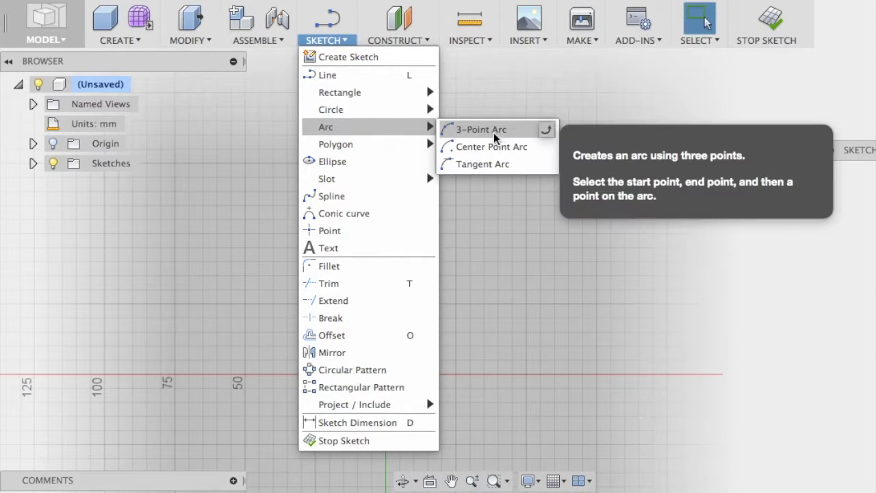
left_click(326, 75)
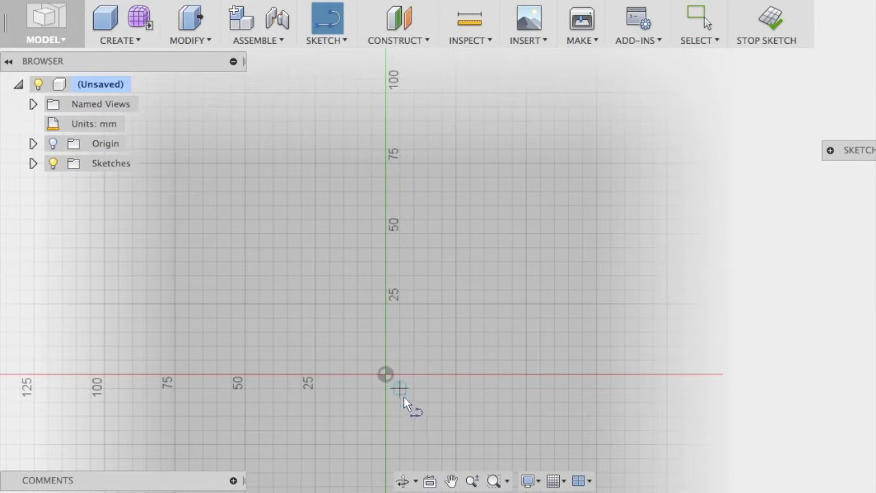
scroll(401, 397, "up", 2)
scroll(397, 400, "up", 2)
scroll(390, 383, "up", 2)
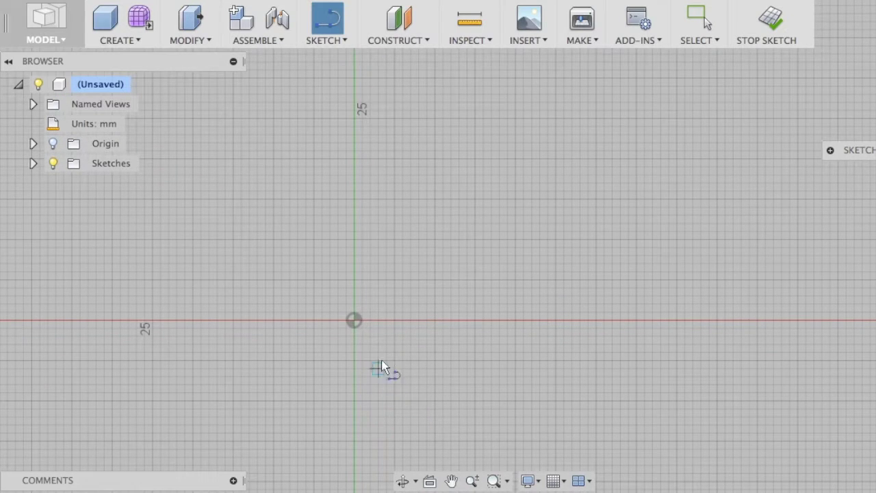
left_click(355, 321)
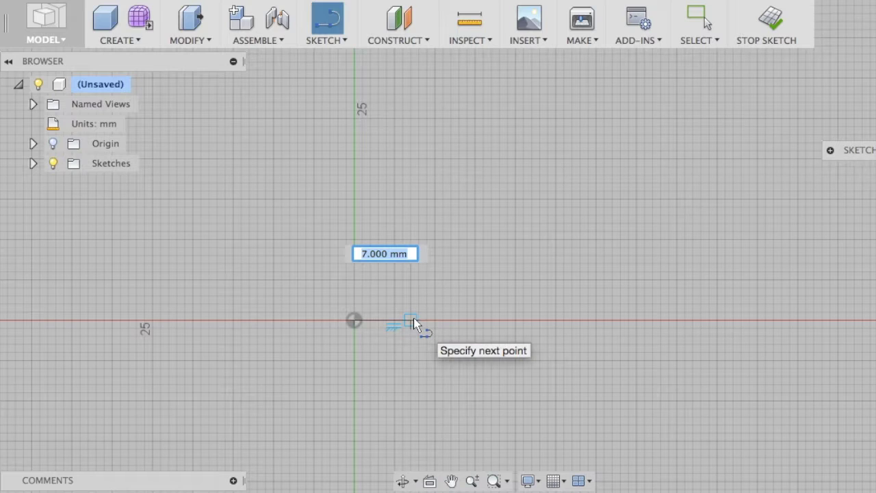
type("13")
key("Return")
key("Escape")
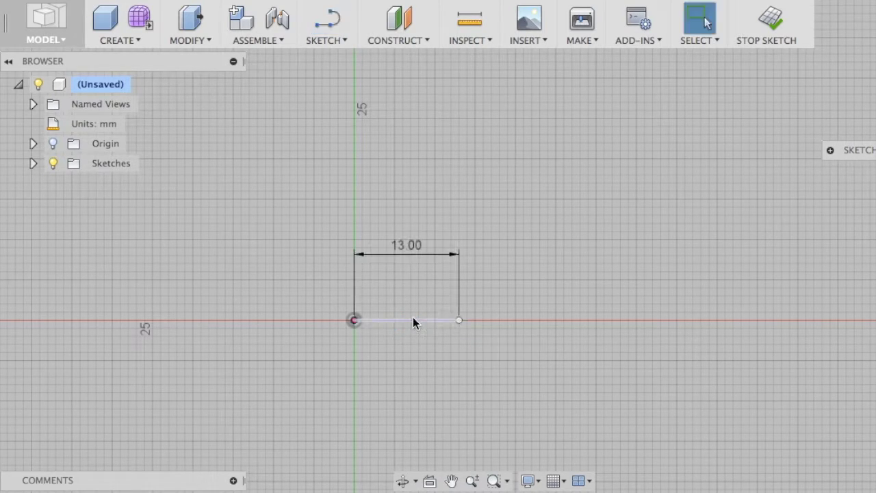
Draw a vertical line rising from the horizontal line's right end.
key("l")
left_click(459, 319)
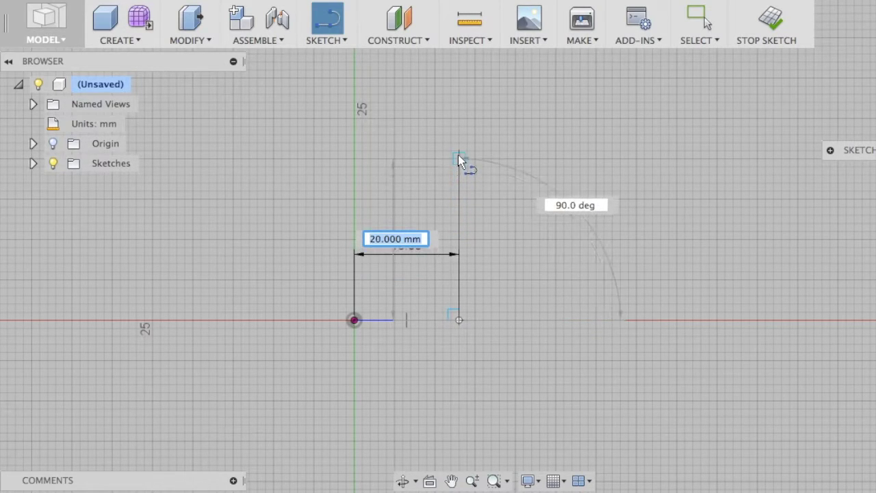
left_click(458, 145)
mouse_move(488, 172)
middle_mouse_down()
mouse_move(496, 288)
mouse_move(486, 395)
middle_mouse_up()
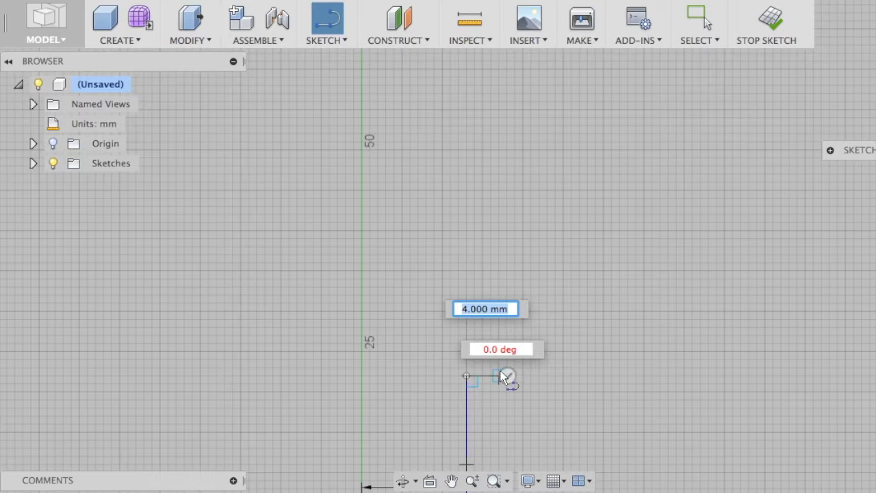
left_click(506, 375)
key("Escape")
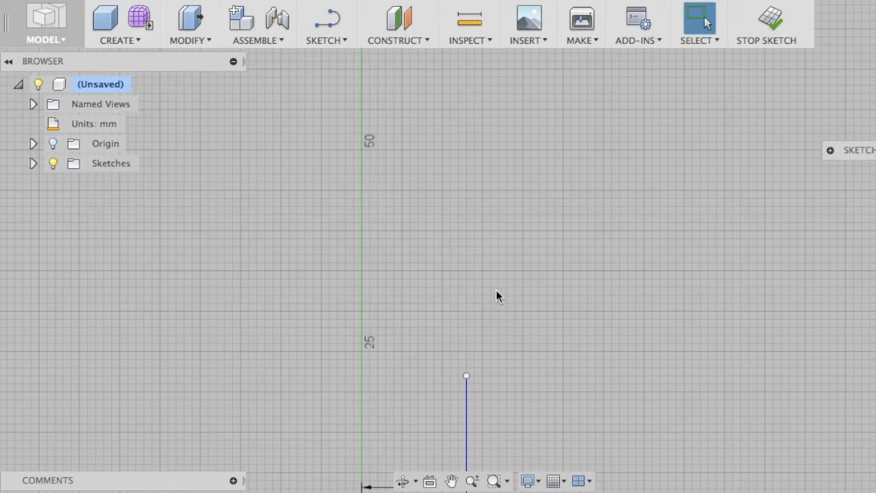
Draw an outward-bowed three-point arc rising from the vertical line's top.
left_click(335, 38)
mouse_move(331, 110)
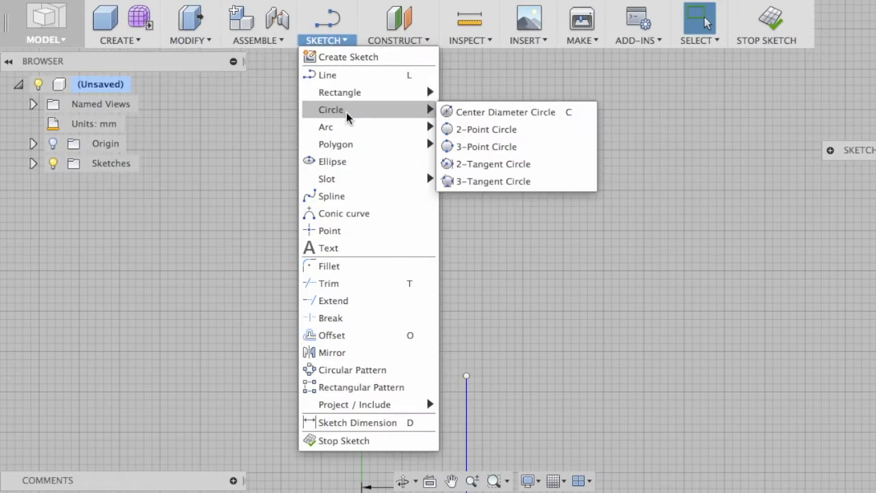
mouse_move(326, 126)
left_click(483, 130)
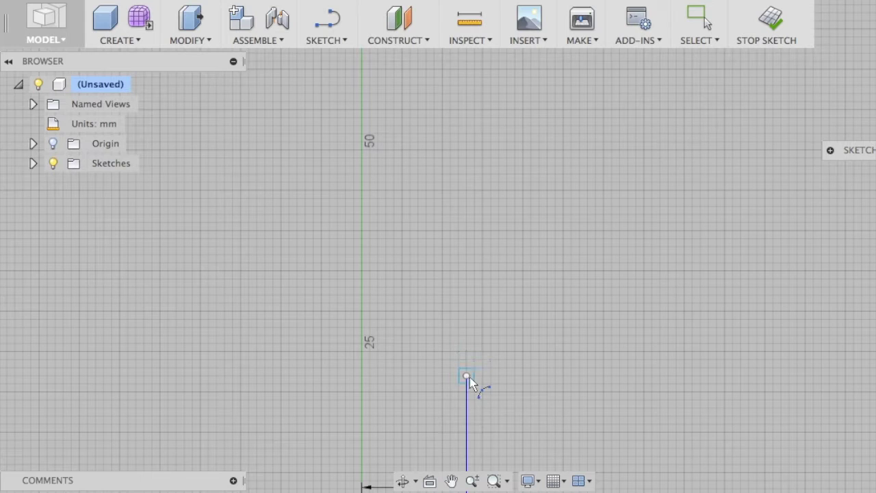
left_click(467, 376)
middle_click_drag(512, 180, 461, 380)
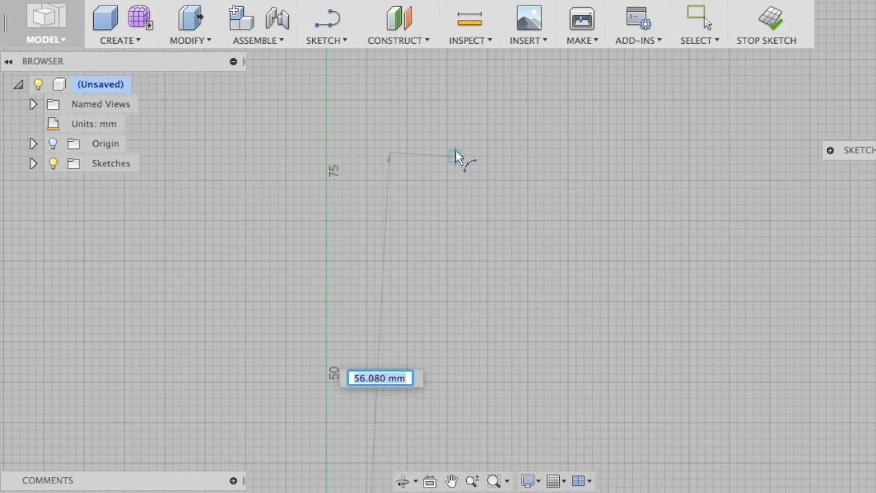
mouse_move(441, 137)
middle_mouse_down()
mouse_move(415, 274)
mouse_move(400, 297)
mouse_move(402, 178)
middle_mouse_up()
scroll(401, 301, "down", 2)
scroll(401, 297, "down", 3)
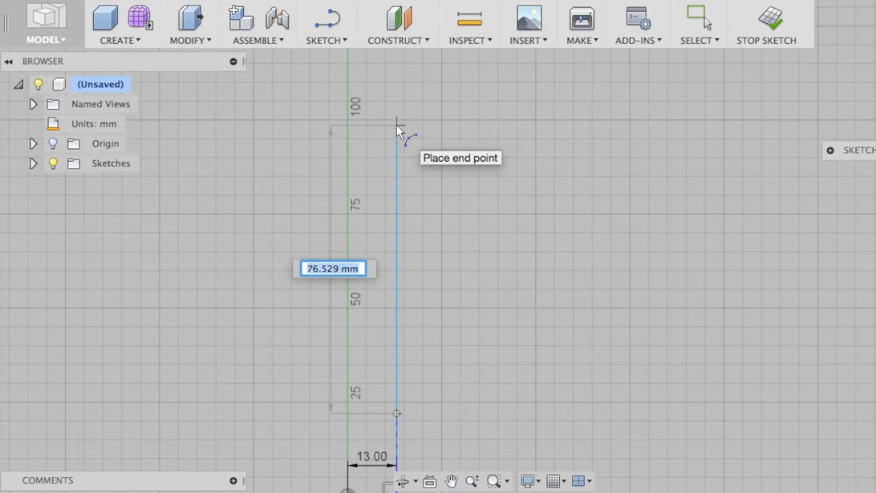
left_click(397, 125)
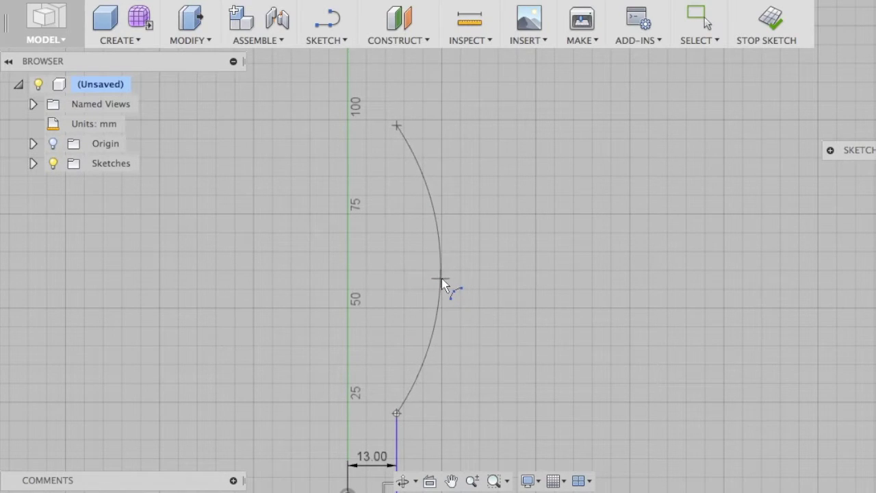
left_click(441, 278)
mouse_move(461, 134)
middle_mouse_down()
mouse_move(458, 181)
mouse_move(401, 407)
middle_mouse_up()
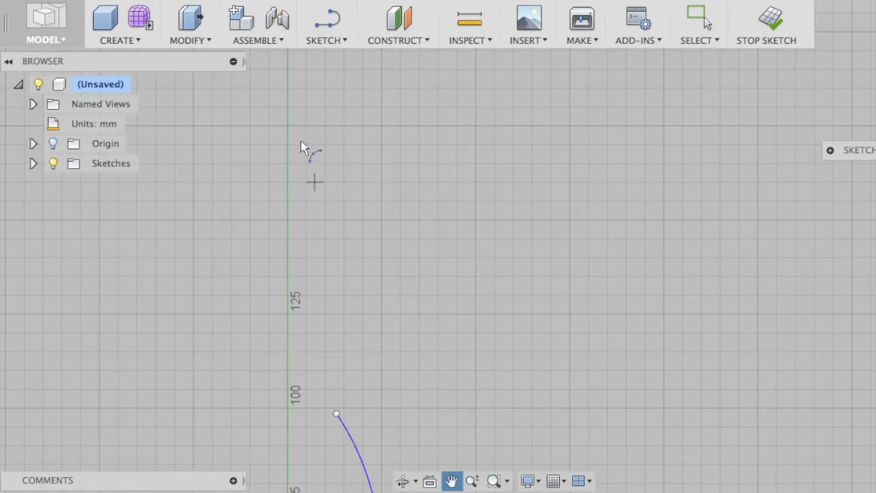
left_click(313, 22)
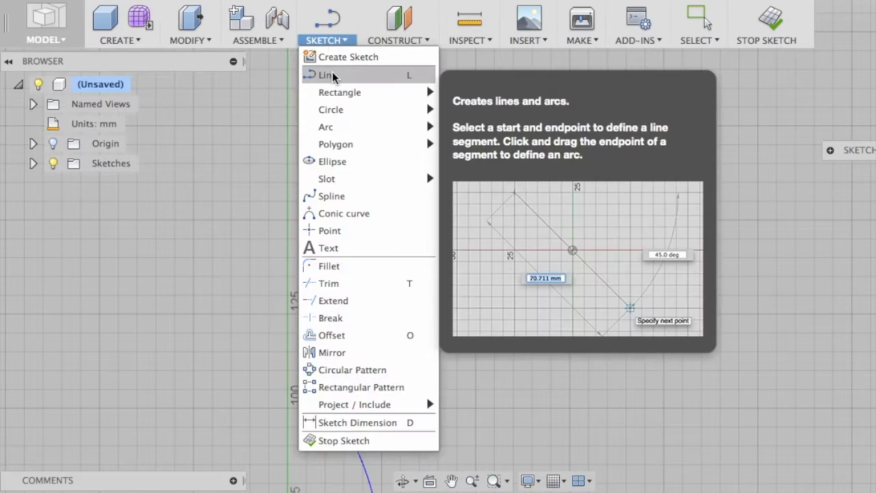
Draw a straight vertical line upward from the arc's top endpoint.
left_click(328, 75)
left_click(336, 413)
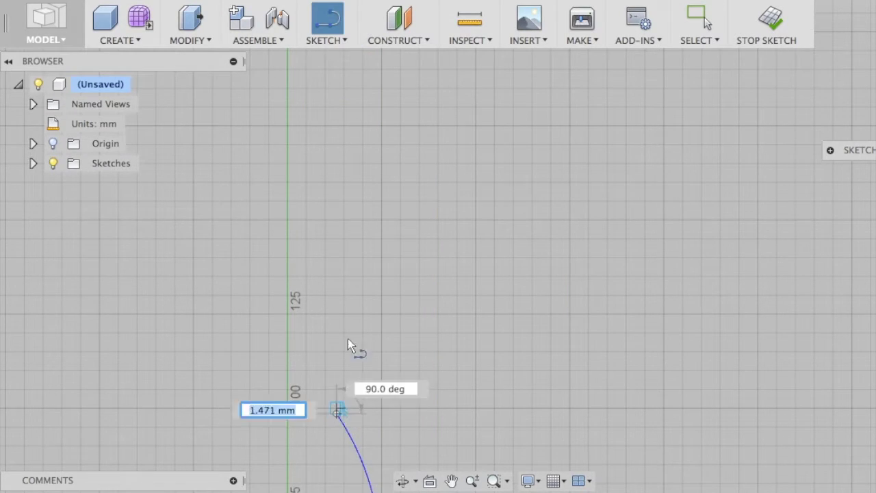
middle_click_drag(336, 133, 323, 319)
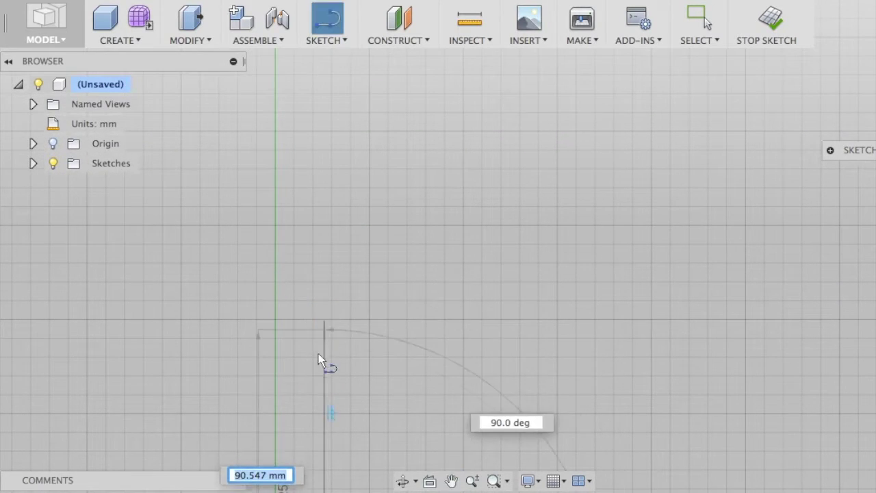
middle_click_drag(345, 237, 315, 316)
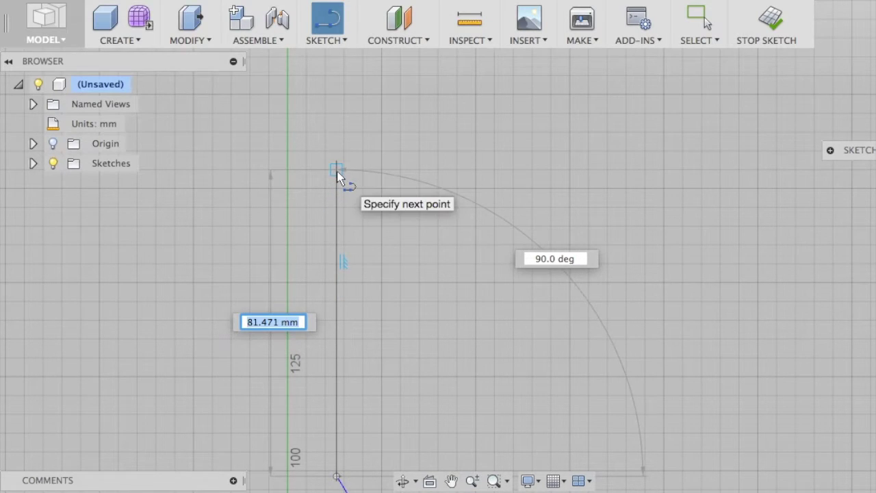
left_click(337, 171)
middle_click_drag(342, 122, 275, 323)
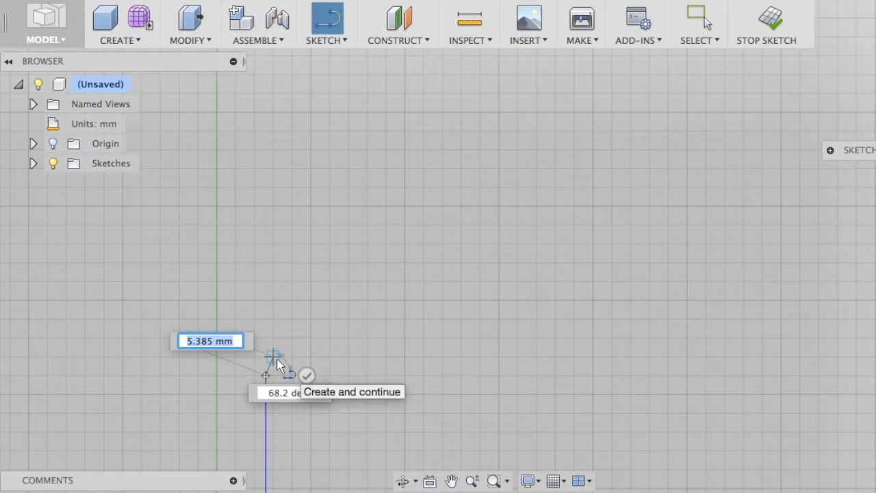
key("Escape")
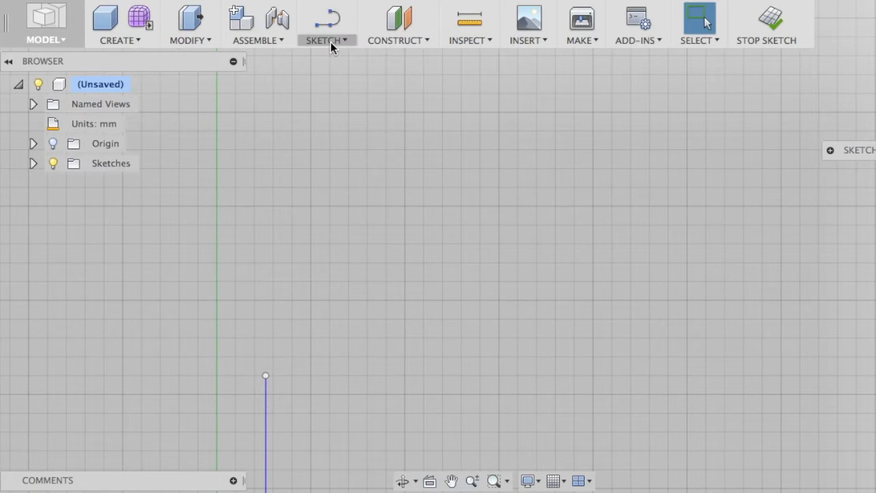
left_click(331, 43)
mouse_move(363, 126)
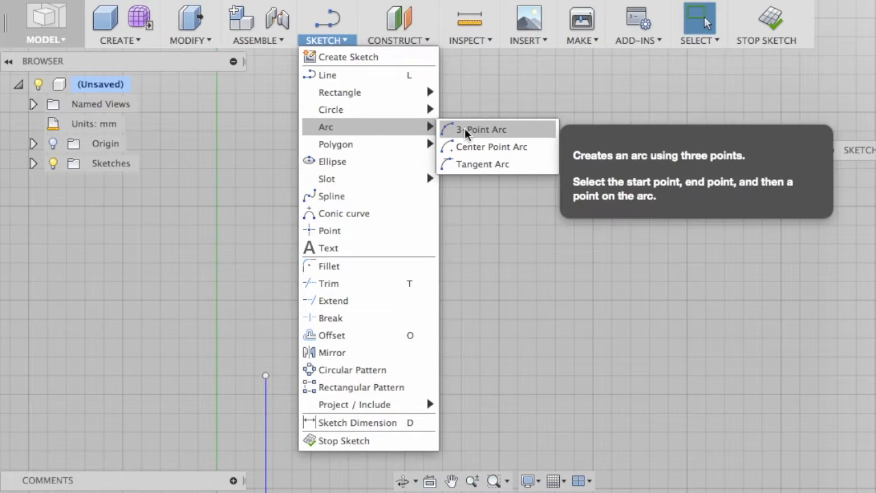
Draw a second outward-bowed three-point arc rising from the straight line's top.
left_click(465, 130)
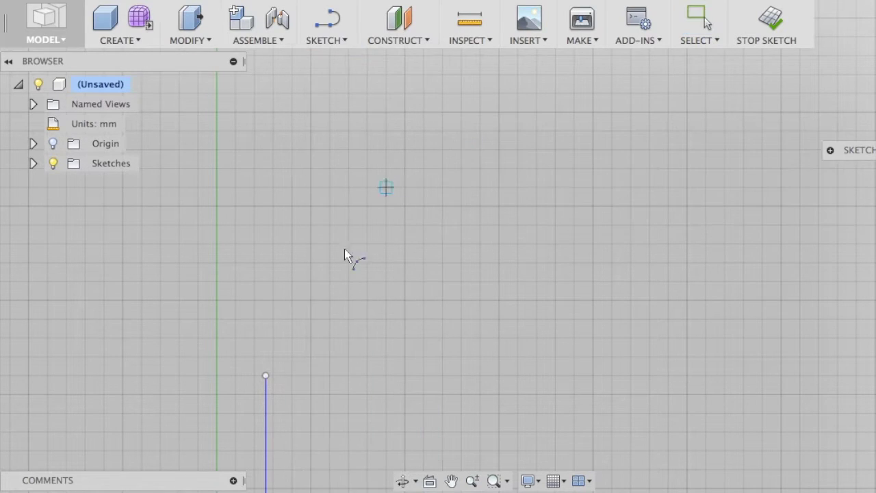
left_click(265, 376)
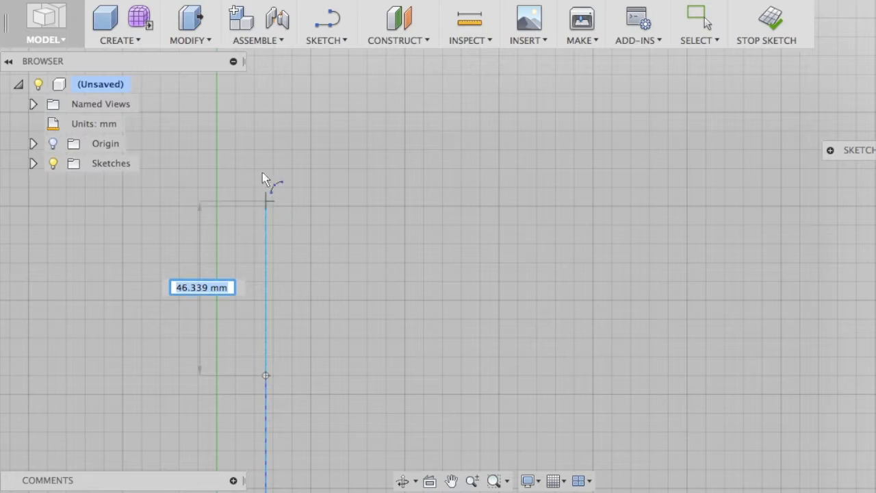
left_click(254, 112)
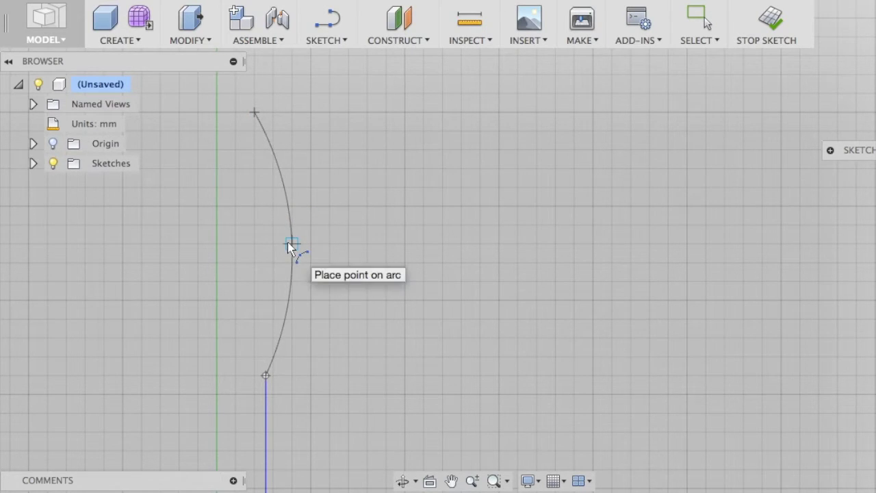
left_click(288, 242)
scroll(212, 88, "up", 1)
scroll(210, 89, "up", 2)
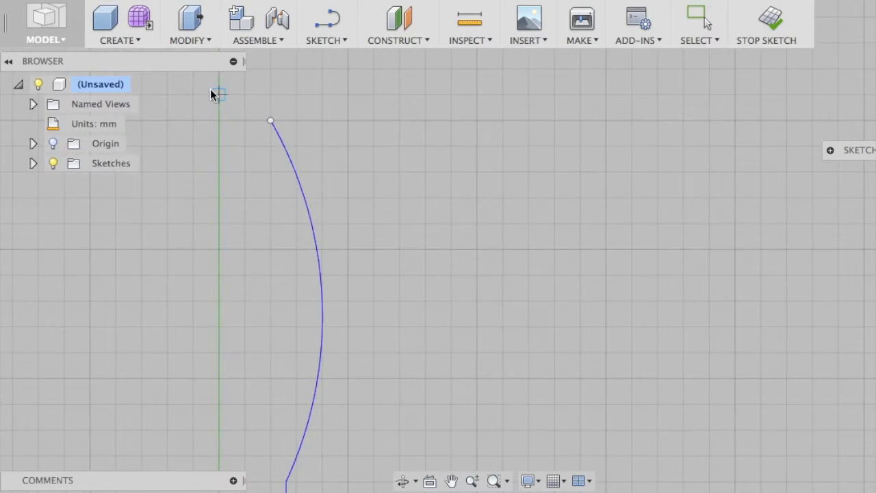
middle_click_drag(212, 92, 343, 137)
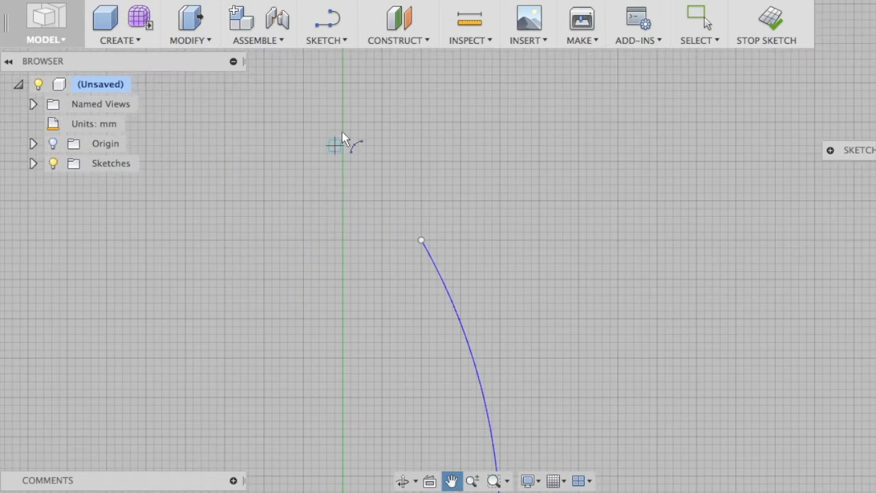
left_click(422, 241)
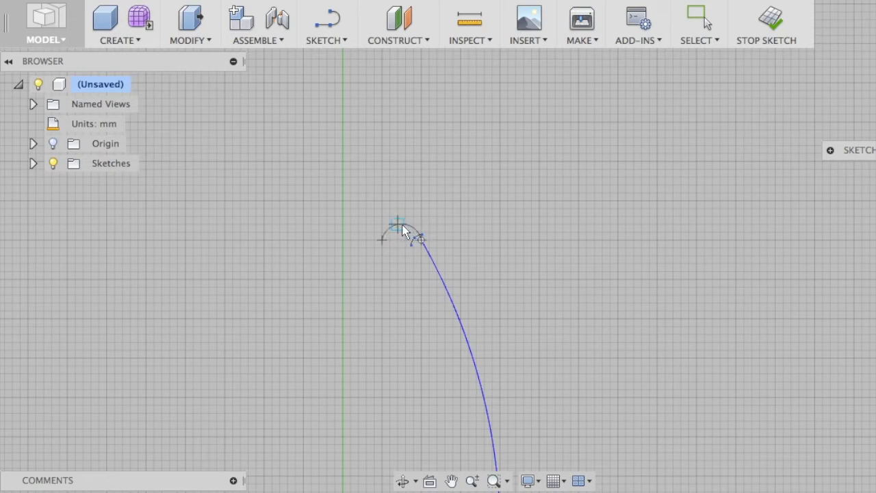
Add a short tangent arc from the top arc, then lines toward the vertical axis.
left_click_drag(400, 226, 381, 235)
left_click(326, 40)
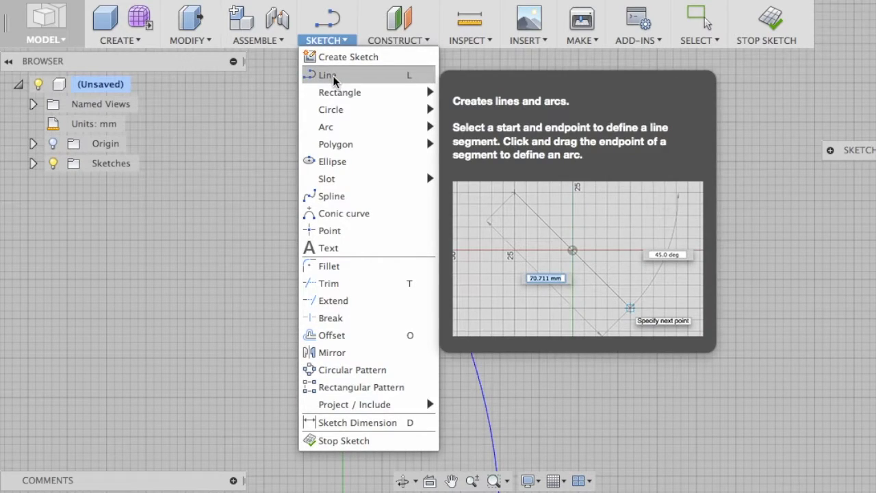
left_click(333, 75)
scroll(341, 244, "up", 4)
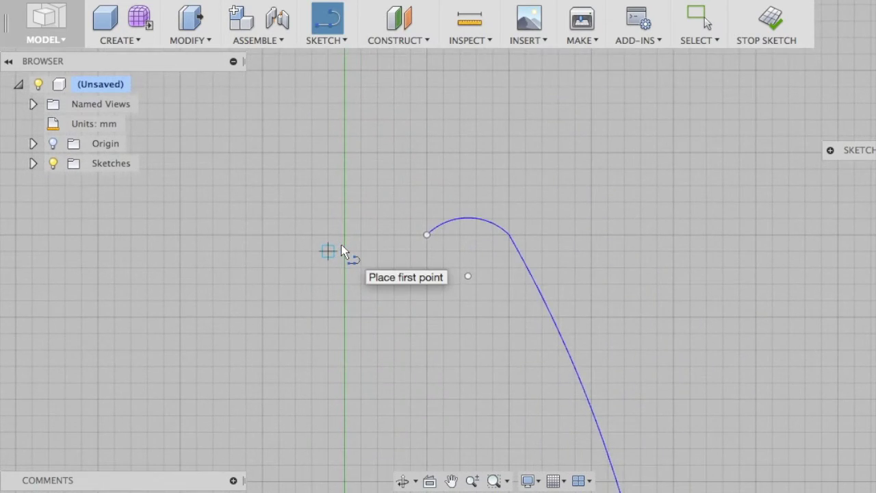
left_click(458, 231)
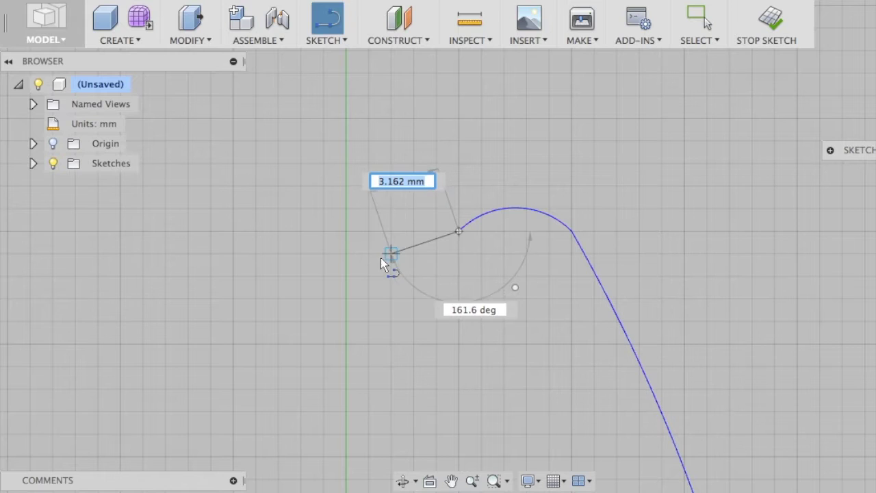
left_click(376, 260)
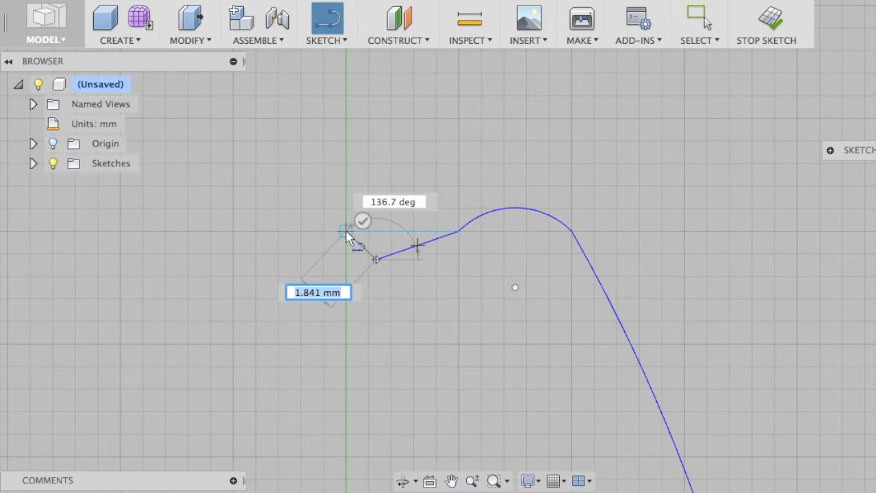
Finish the final line on the origin, closing the bottle profile.
scroll(367, 219, "up", 1)
scroll(367, 222, "down", 1)
scroll(362, 222, "down", 2)
scroll(363, 222, "down", 2)
scroll(363, 222, "down", 1)
middle_click_drag(368, 308, 428, 153)
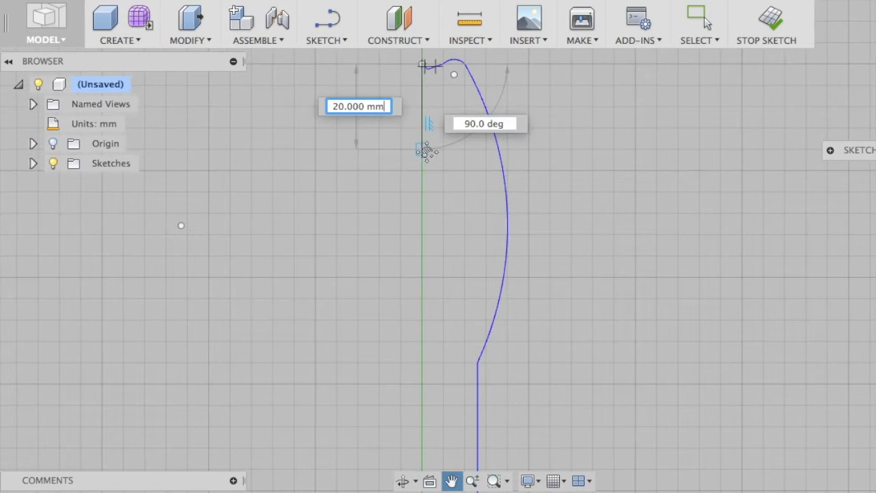
scroll(366, 219, "up", 2)
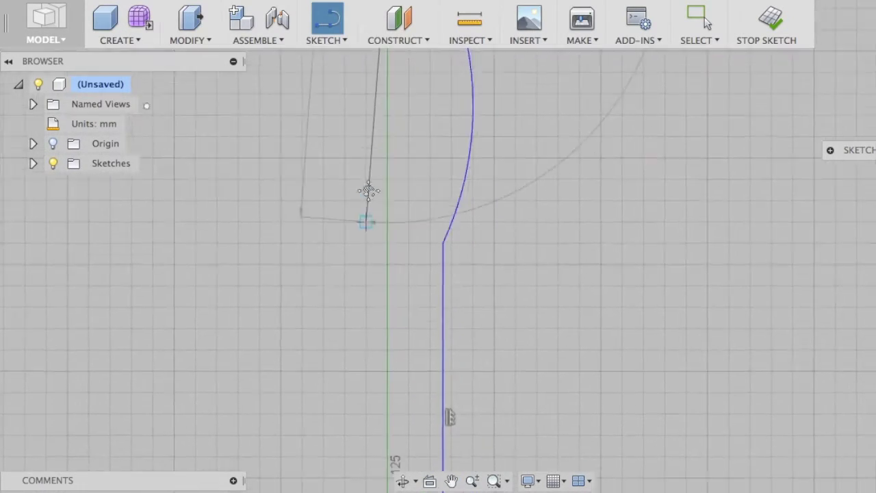
middle_click_drag(361, 348, 368, 144)
middle_click_drag(369, 460, 360, 123)
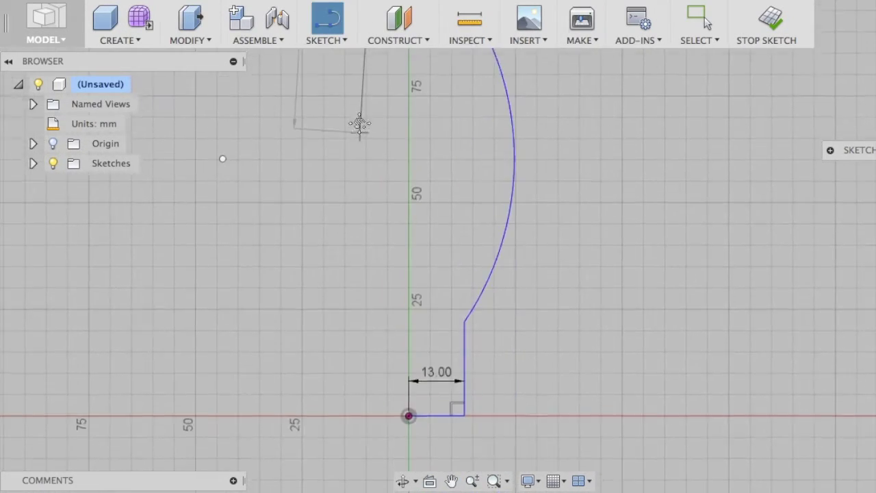
middle_click_drag(352, 354, 342, 226)
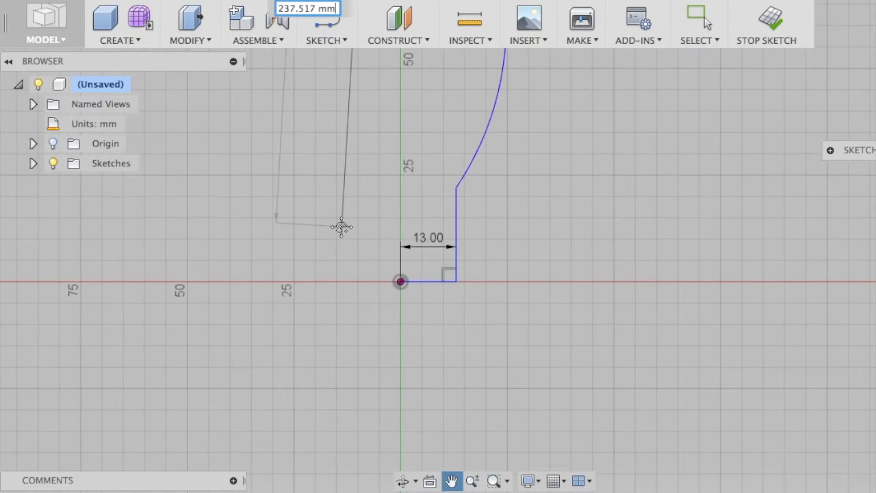
left_click(401, 281)
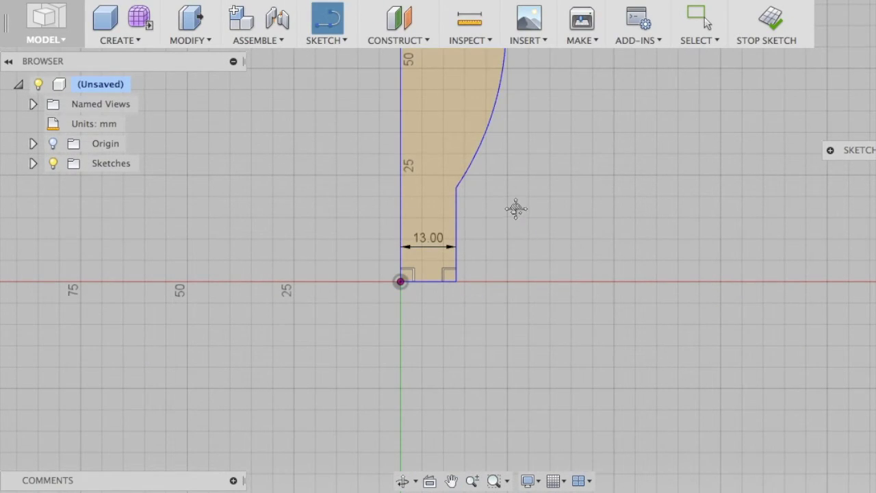
Return to selection and drag the neck's vertical line outward to widen it.
middle_click_drag(516, 209, 404, 353)
scroll(410, 271, "up", 1)
scroll(411, 272, "down", 1)
scroll(412, 273, "down", 3)
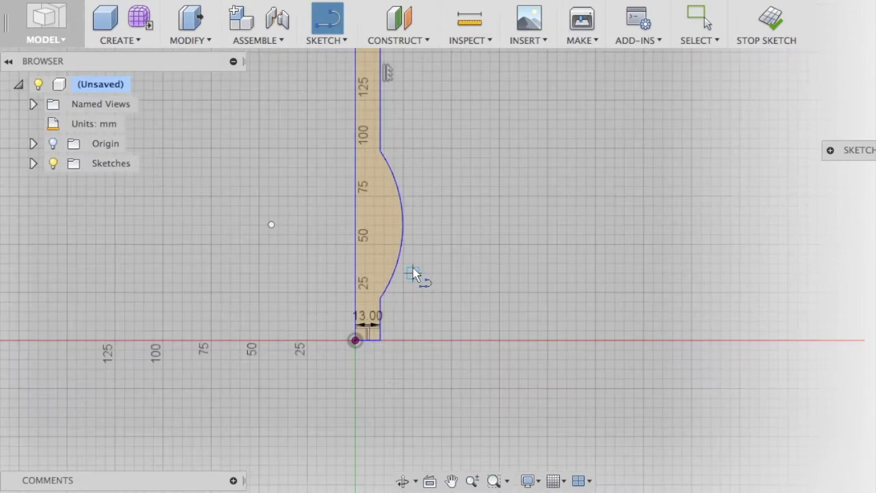
scroll(411, 271, "down", 2)
scroll(411, 272, "down", 2)
middle_click_drag(420, 182, 396, 247)
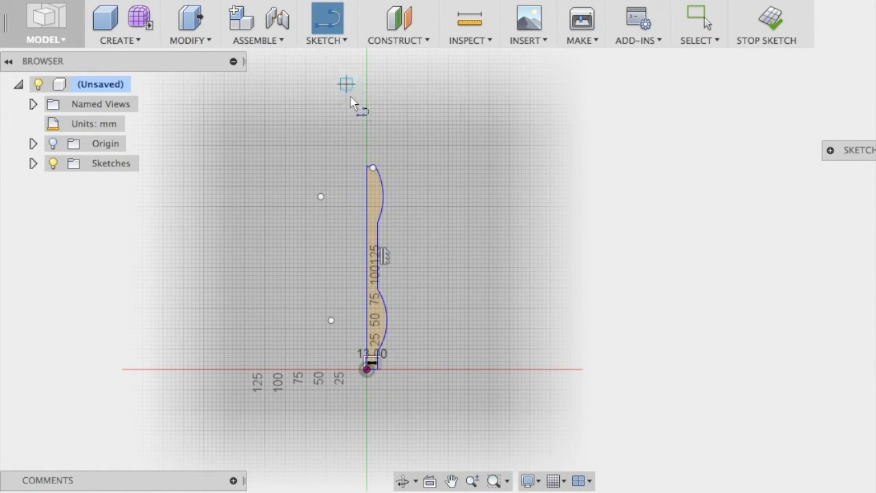
key("Escape")
scroll(377, 222, "up", 3)
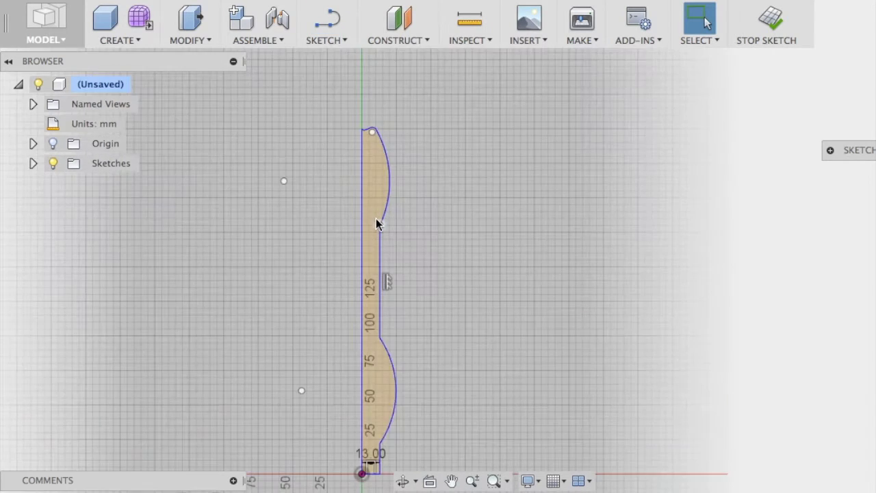
scroll(377, 221, "up", 3)
scroll(378, 223, "up", 2)
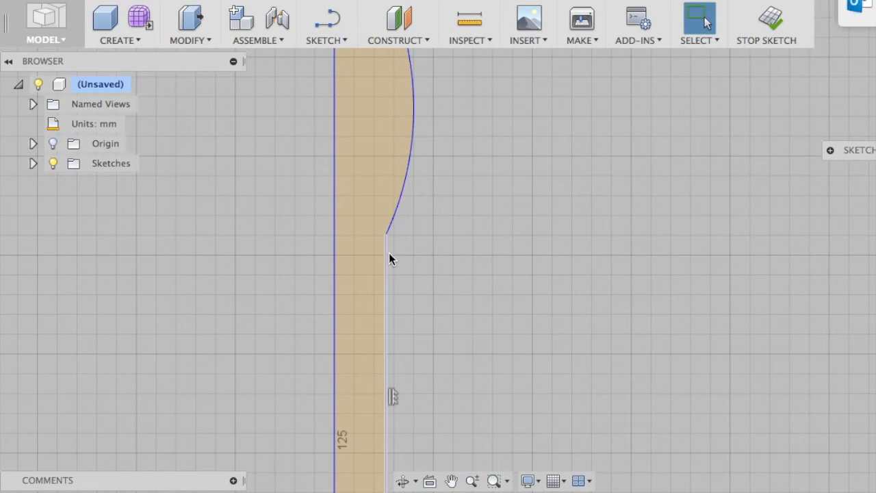
mouse_move(385, 259)
left_mouse_down()
mouse_move(407, 262)
mouse_move(395, 284)
left_mouse_up()
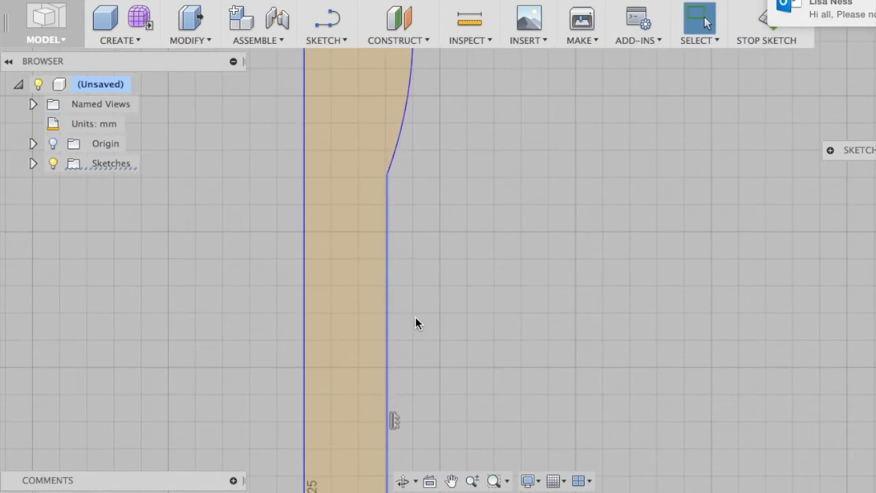
scroll(416, 320, "down", 3)
scroll(417, 288, "down", 2)
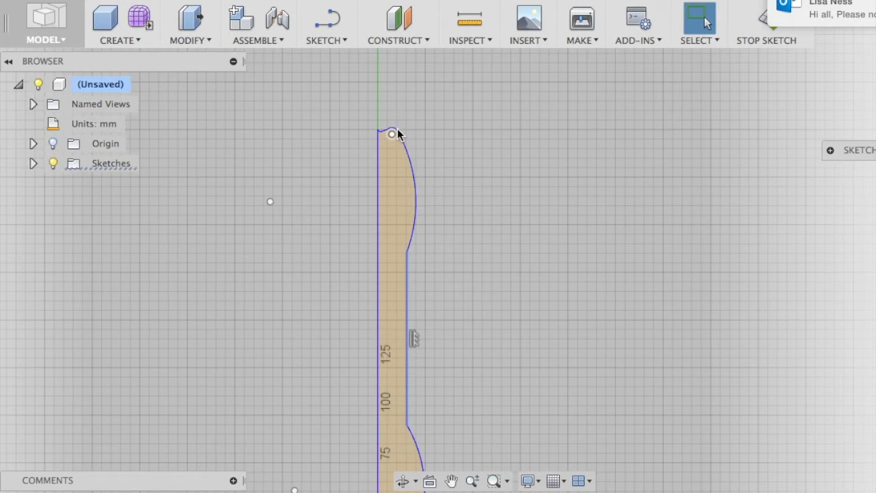
Drag the top arc endpoints to reshape the rounded cap and shoulder.
left_click_drag(400, 132, 407, 142)
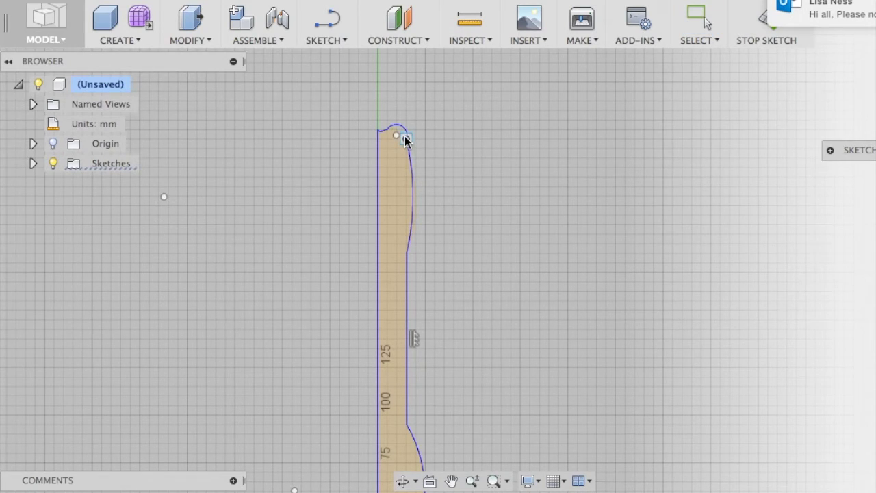
scroll(408, 135, "up", 2)
scroll(408, 135, "up", 3)
left_click_drag(397, 178, 380, 144)
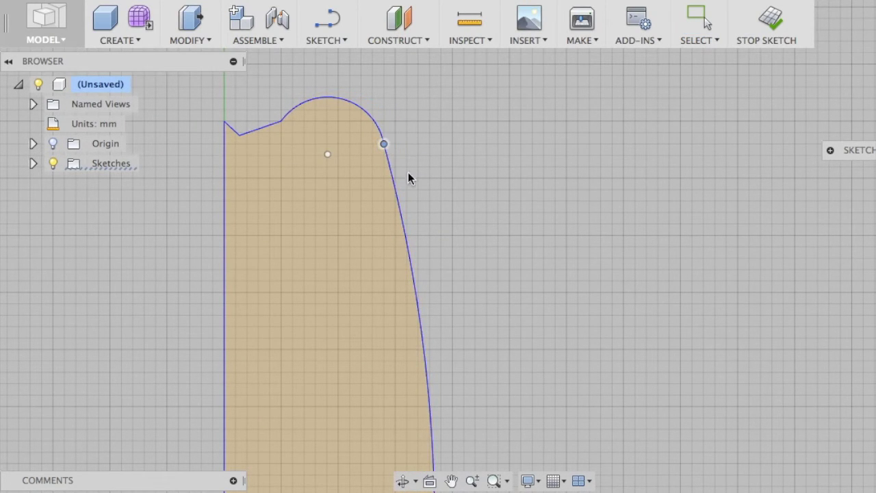
scroll(429, 231, "up", 2)
scroll(429, 231, "down", 3)
scroll(429, 230, "down", 3)
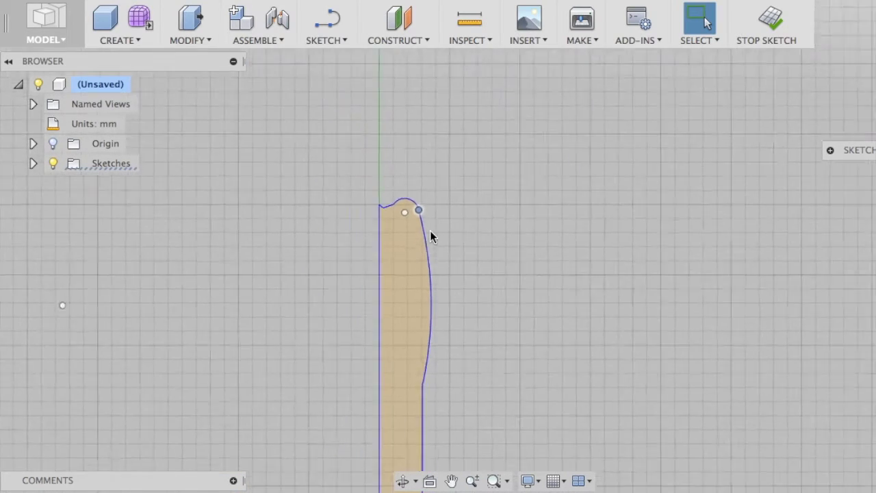
scroll(430, 230, "down", 3)
middle_click_drag(436, 306, 436, 198)
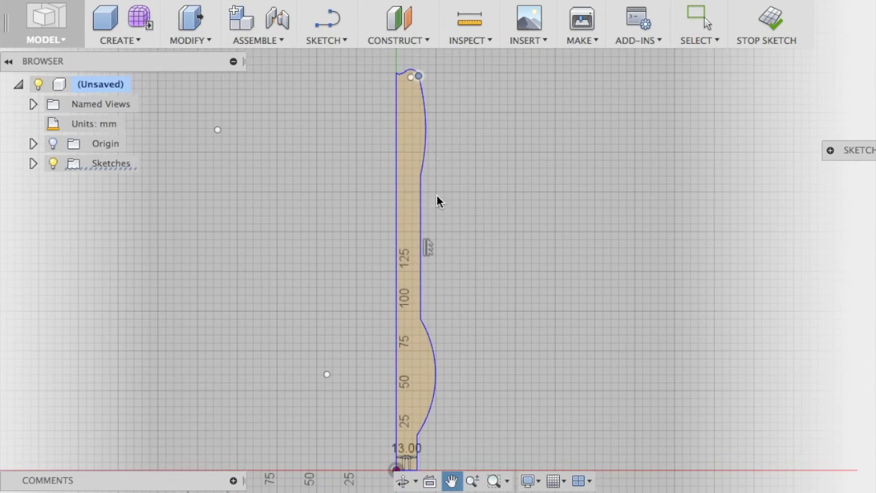
middle_click_drag(432, 304, 423, 204)
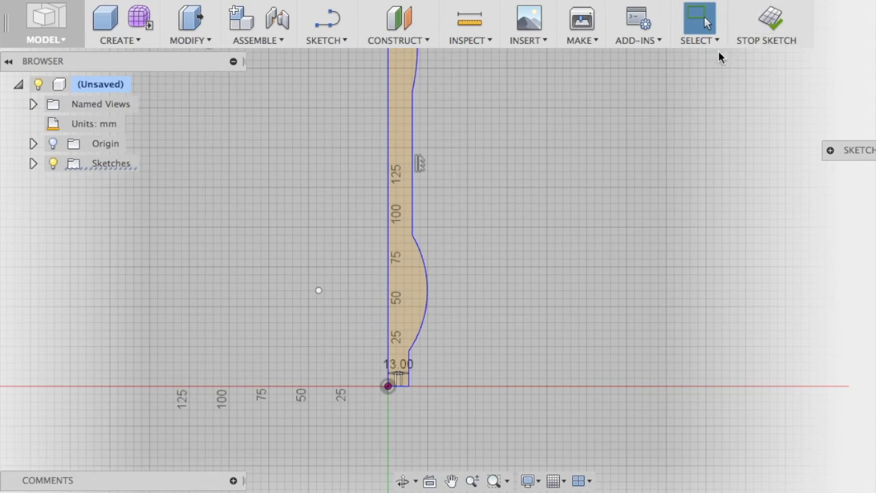
mouse_move(541, 150)
middle_mouse_down()
mouse_move(526, 269)
mouse_move(531, 233)
middle_mouse_up()
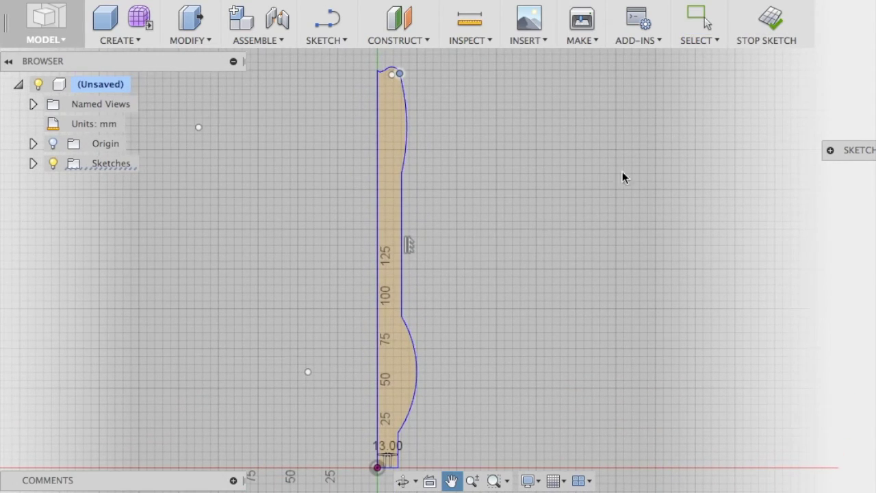
Finish the sketch and orbit to view the profile in 3-D perspective.
left_click(777, 22)
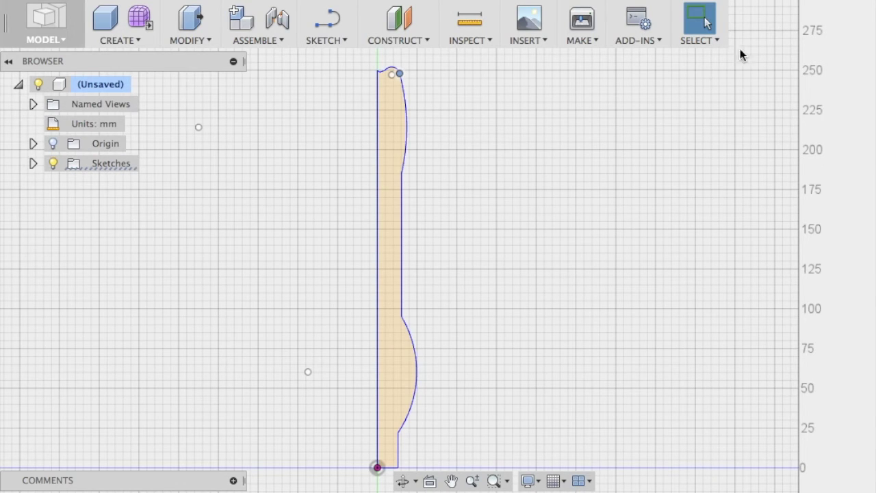
scroll(545, 256, "up", 3)
scroll(546, 256, "down", 5)
scroll(545, 256, "down", 2)
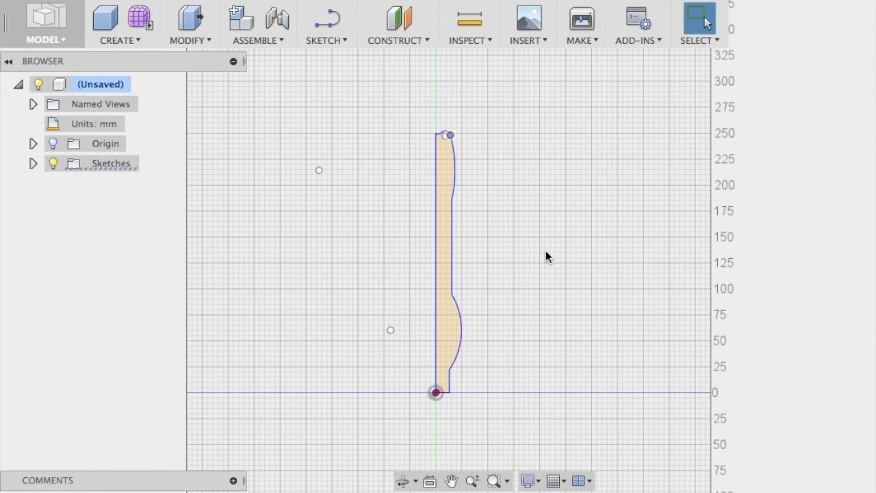
mouse_move(513, 291)
middle_mouse_down("shift")
mouse_move(481, 322)
mouse_move(434, 333)
mouse_move(447, 338)
mouse_move(511, 313)
mouse_move(482, 347)
mouse_move(450, 352)
mouse_move(509, 346)
mouse_move(448, 366)
mouse_move(401, 360)
mouse_move(484, 350)
middle_mouse_up("shift")
key("Escape")
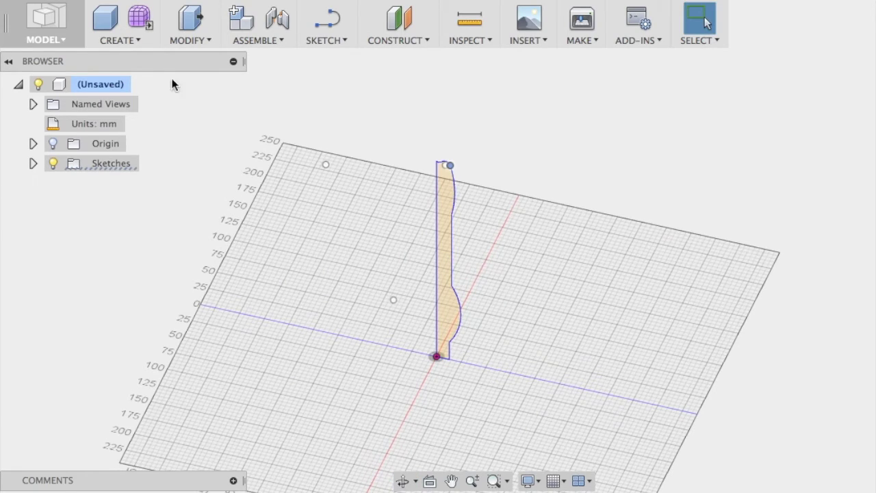
left_click(139, 40)
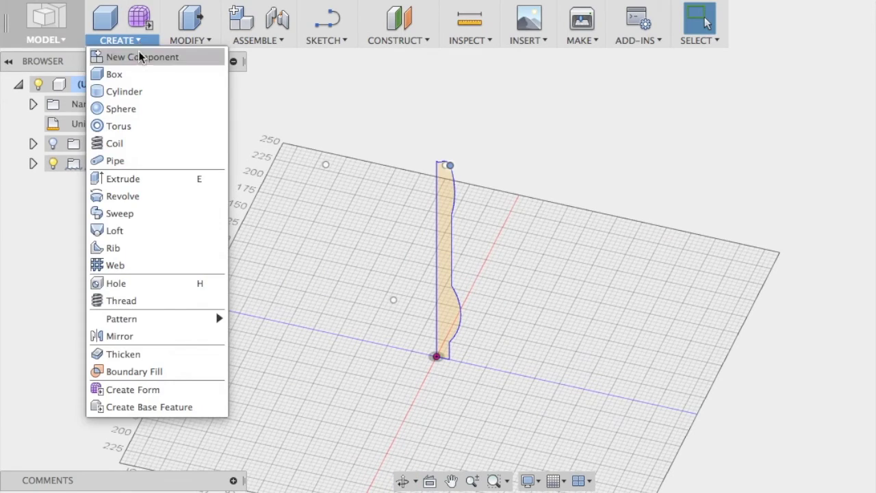
Revolve the bottle profile a full 360° around its vertical edge.
left_click(124, 199)
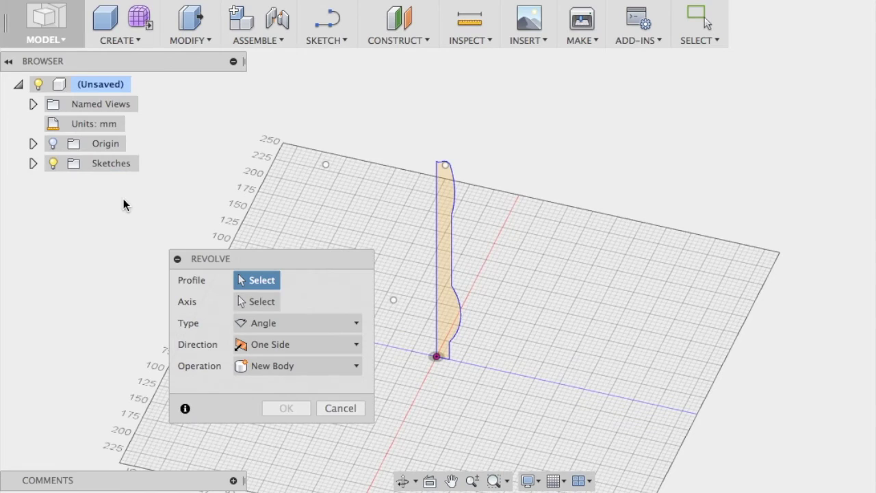
left_click(448, 191)
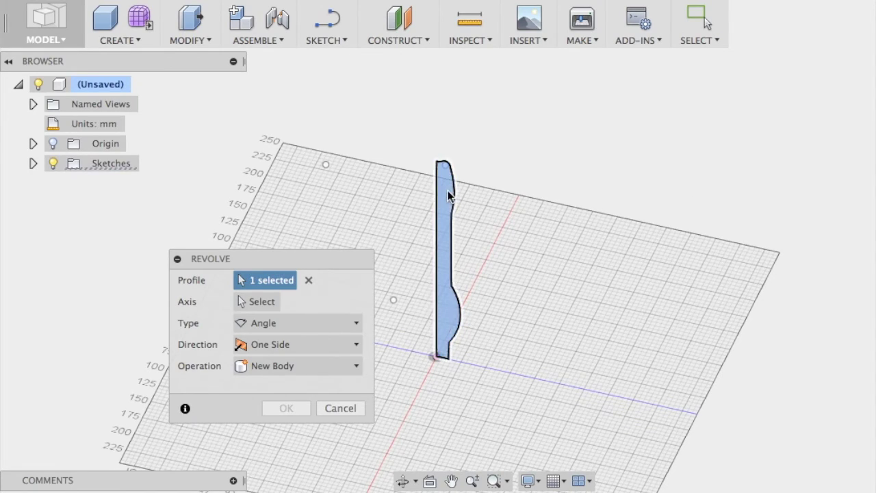
left_click(262, 301)
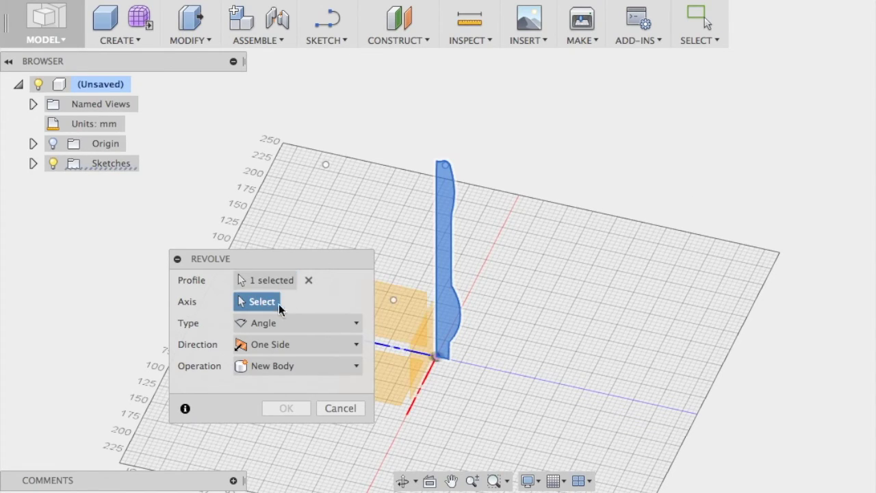
left_click(437, 225)
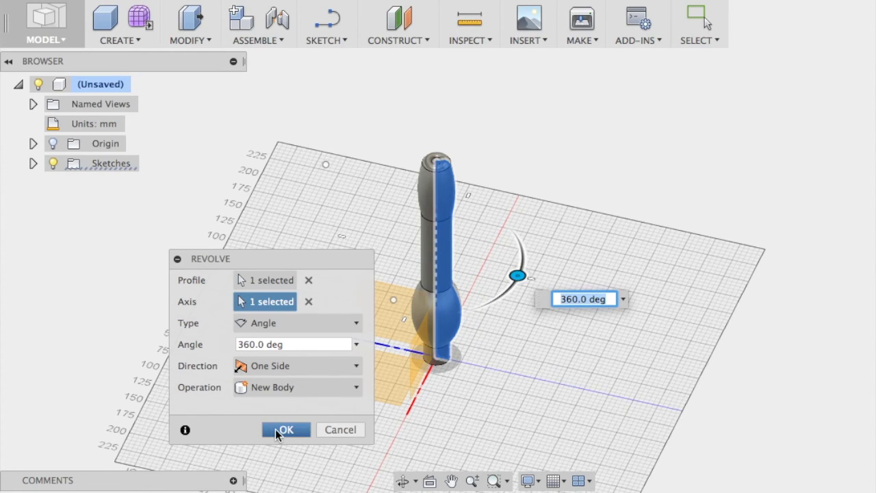
left_click(275, 429)
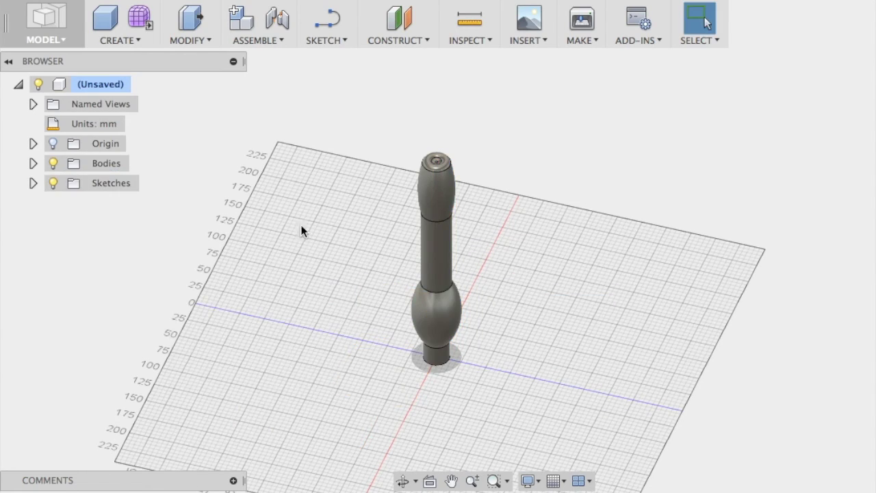